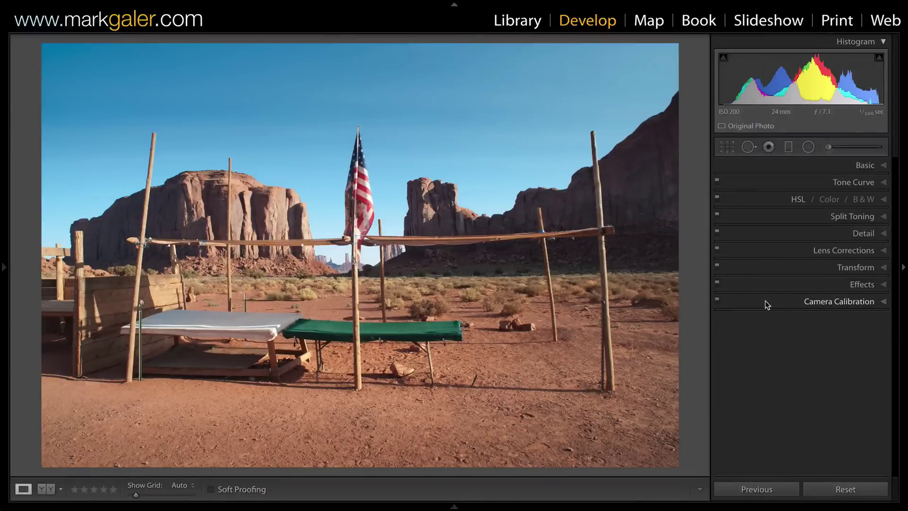
# - Expand the Camera Calibration panel for the desert landscape photo
pyautogui.click(765, 301)
# - Switch the desert photo's calibration profile from Adobe Standard to Camera Standard v4
pyautogui.click(763, 318)
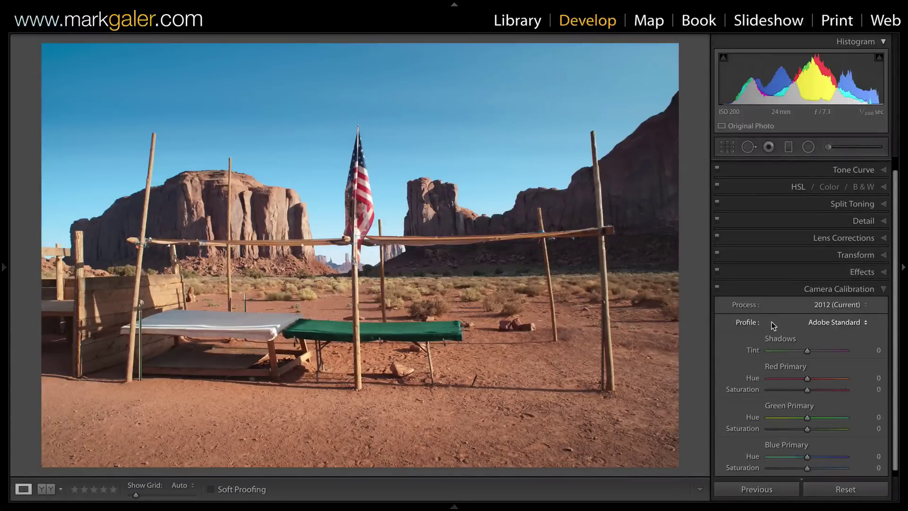
pyautogui.moveTo(771, 322); pyautogui.dragTo(829, 322)
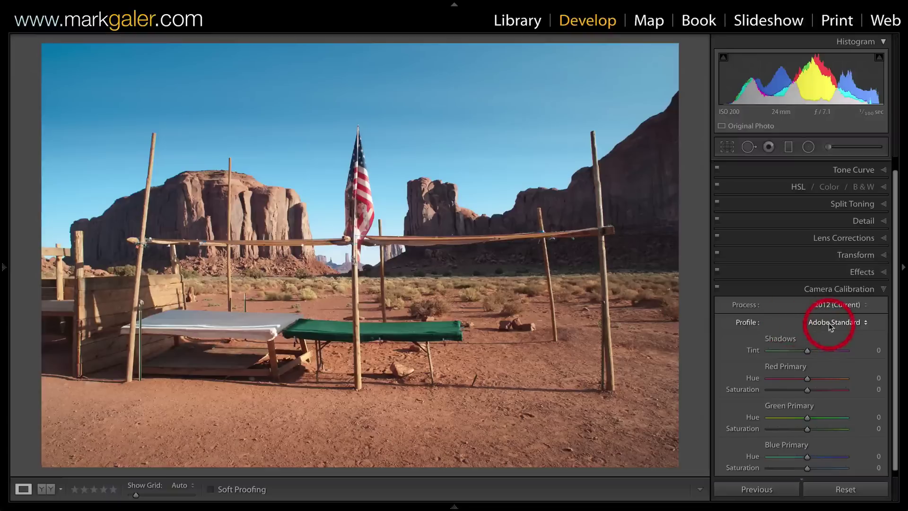
pyautogui.click(829, 323)
pyautogui.moveTo(825, 436); pyautogui.dragTo(826, 450)
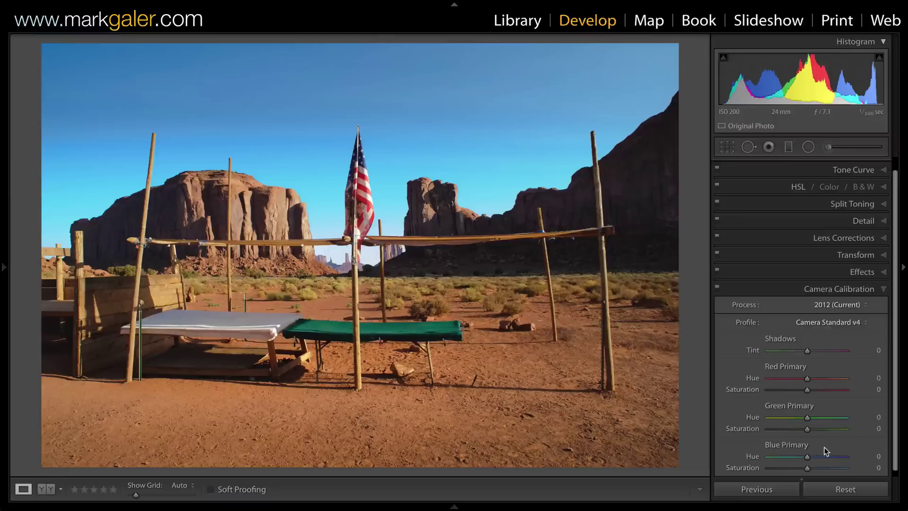
# - In the Detail panel, set sharpening Amount to 50 and Masking to 50
pyautogui.click(885, 224)
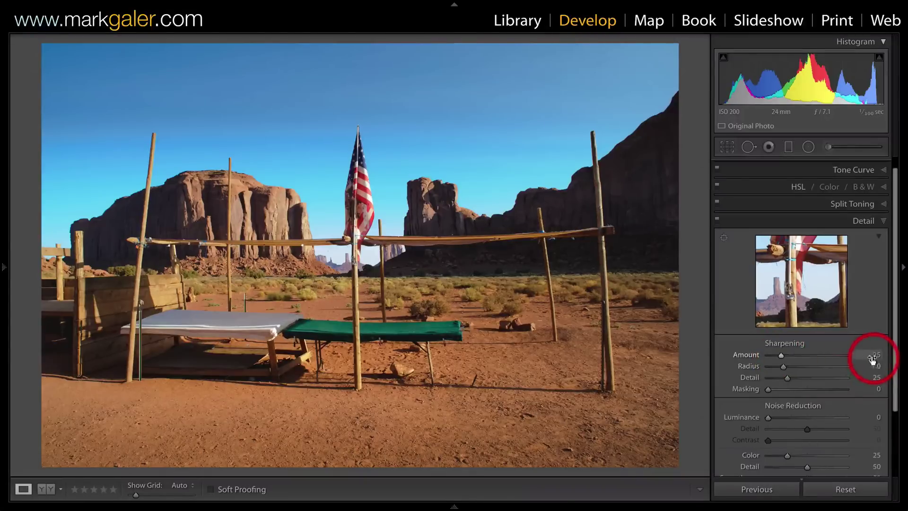
pyautogui.moveTo(781, 355); pyautogui.dragTo(791, 354)
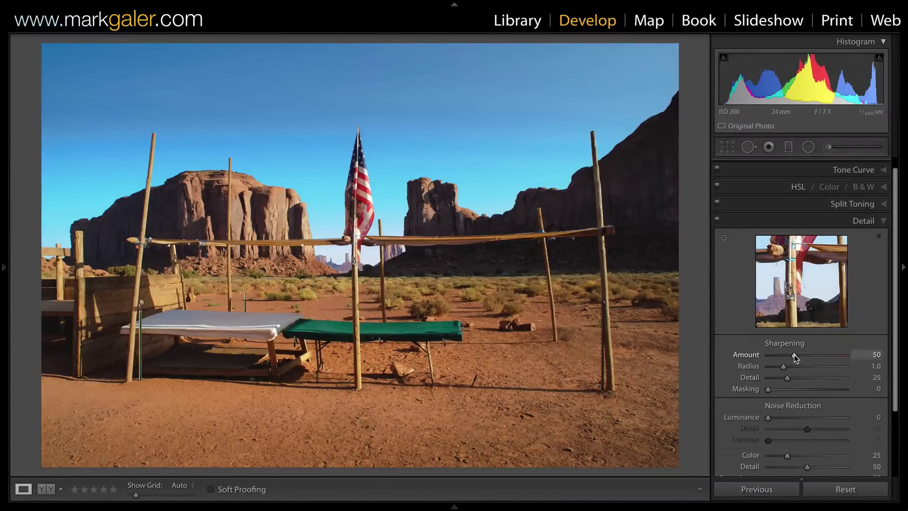
pyautogui.click(619, 286)
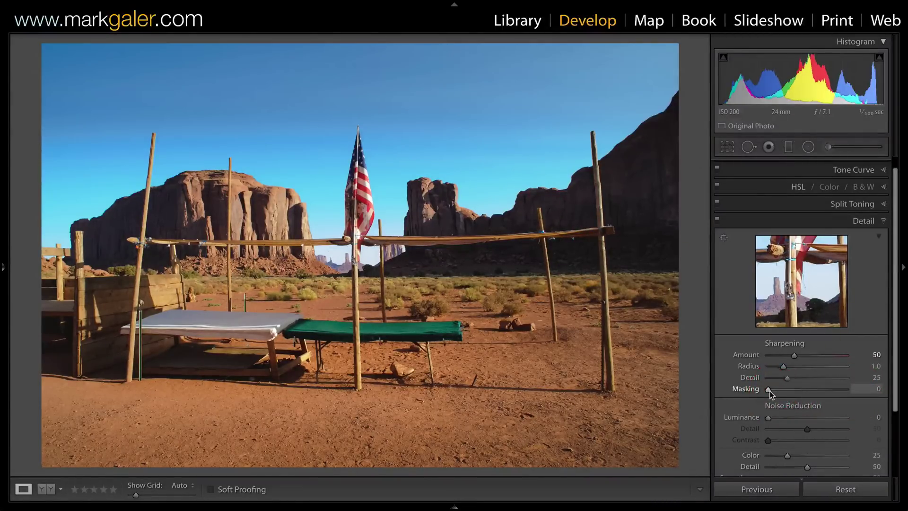
pyautogui.moveTo(768, 389); pyautogui.dragTo(804, 385)
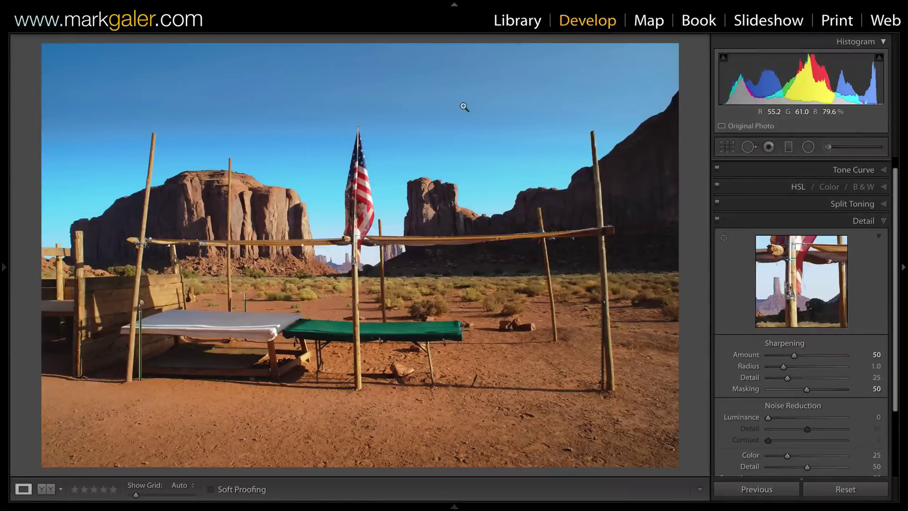
# - Raise Luminance noise reduction to 15
pyautogui.click(777, 414)
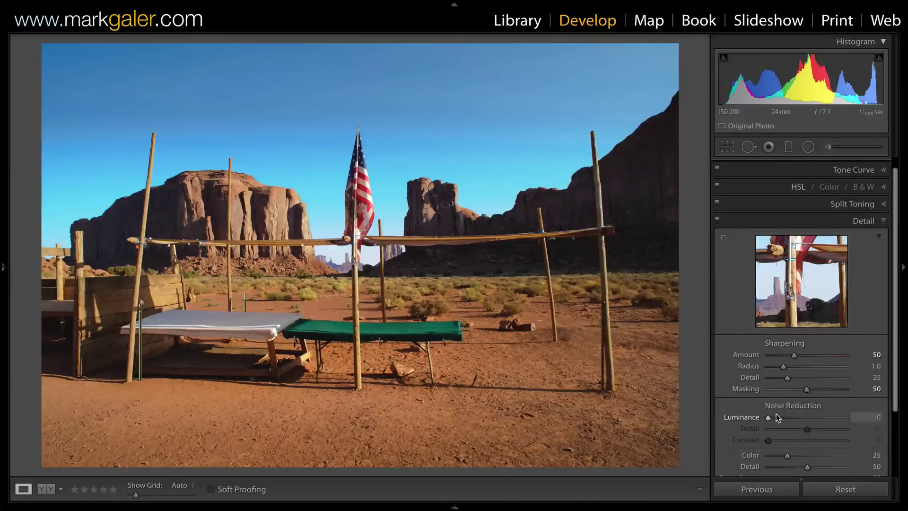
pyautogui.click(771, 418)
pyautogui.moveTo(769, 419); pyautogui.dragTo(779, 416)
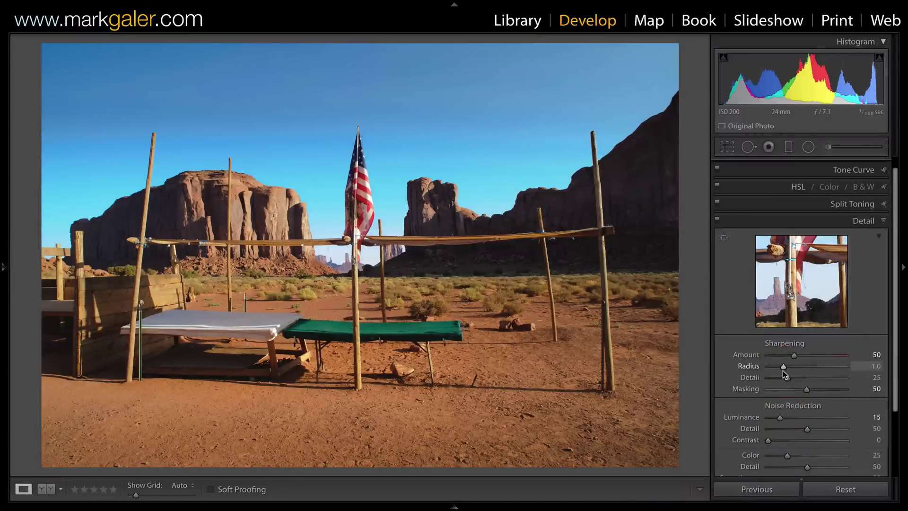
pyautogui.click(813, 318)
pyautogui.press('alt')
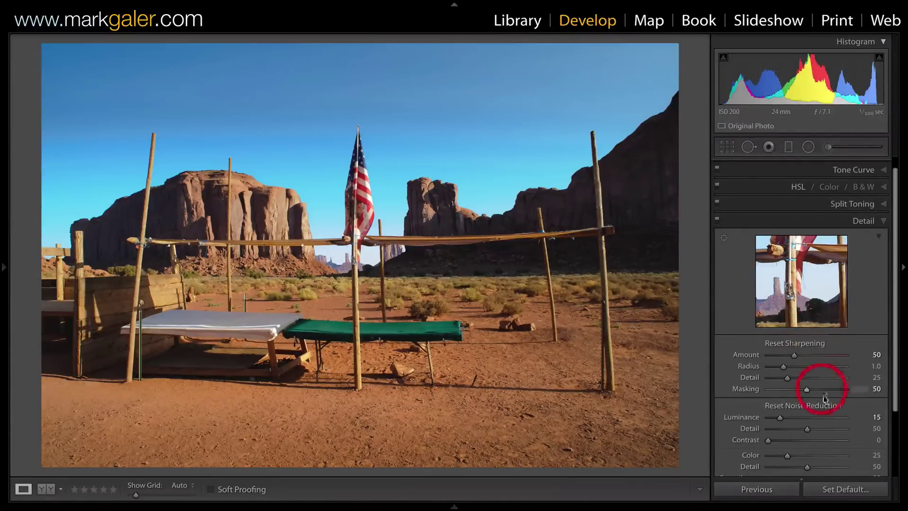
# - Cancel the Set Default dialog unchanged, then bring up the Lens Corrections Profile options
pyautogui.keyDown('alt'); pyautogui.click(833, 490); pyautogui.keyUp('alt')
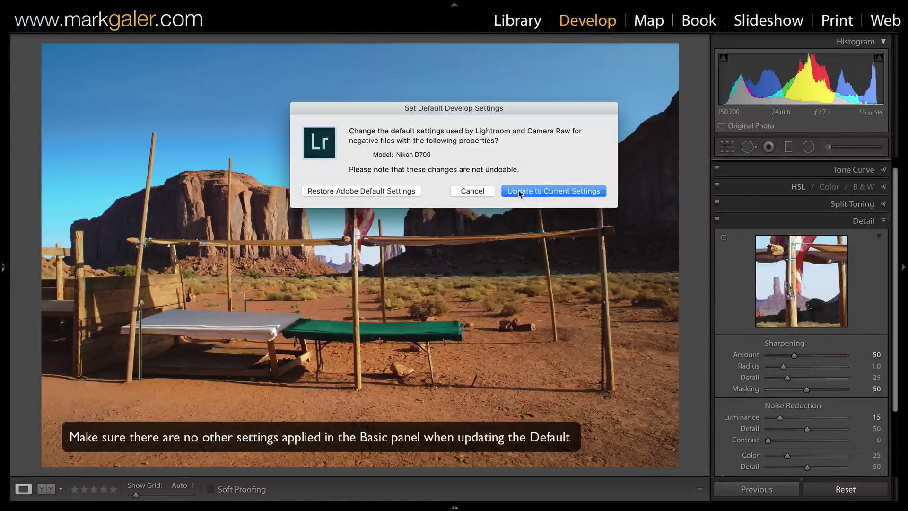
pyautogui.click(474, 192)
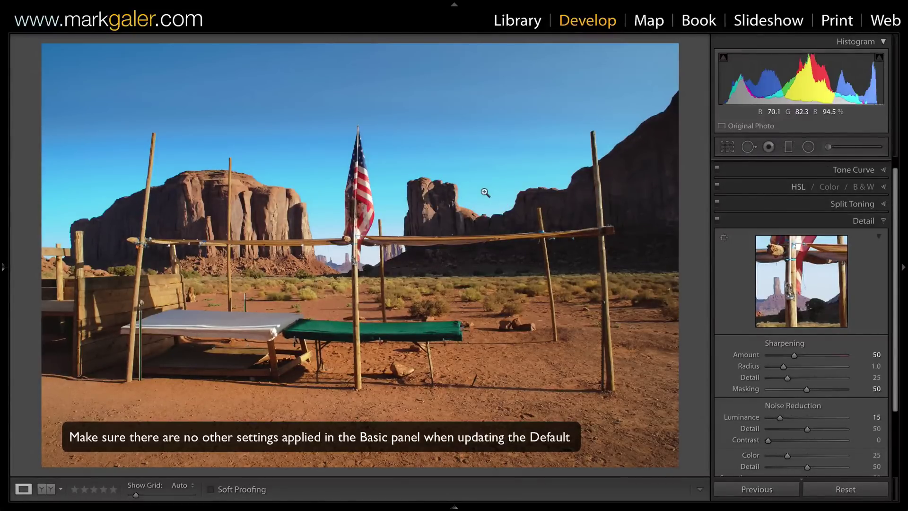
pyautogui.click(816, 220)
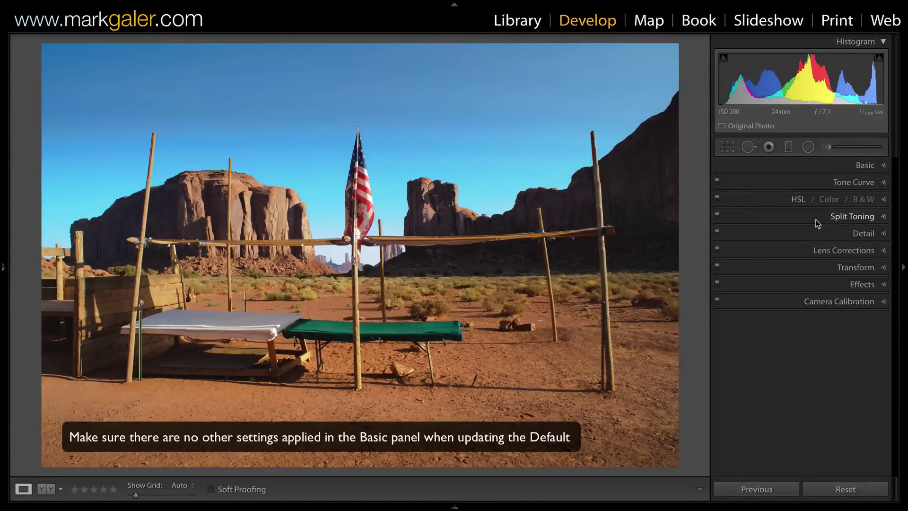
pyautogui.click(802, 250)
pyautogui.click(763, 265)
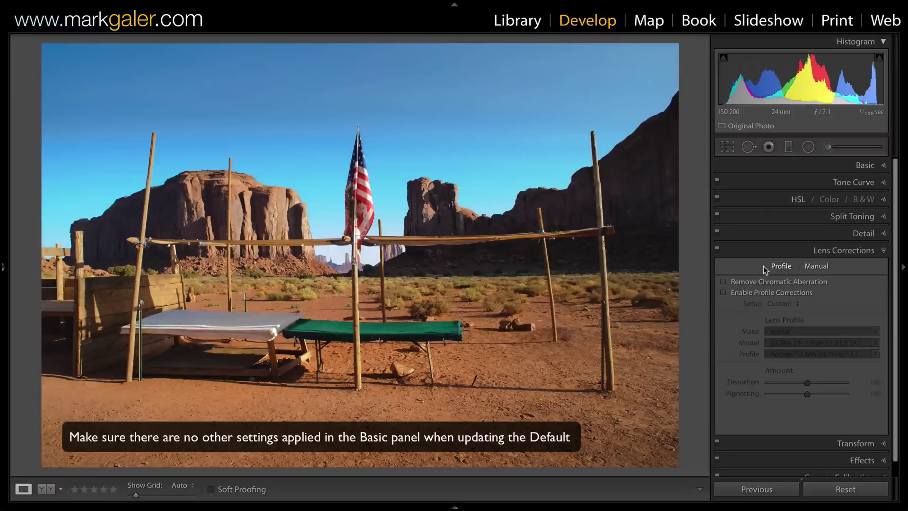
# - Enable Remove Chromatic Aberration and Profile Corrections, detecting the Sigma 24-70mm F2.8 profile
pyautogui.click(723, 281)
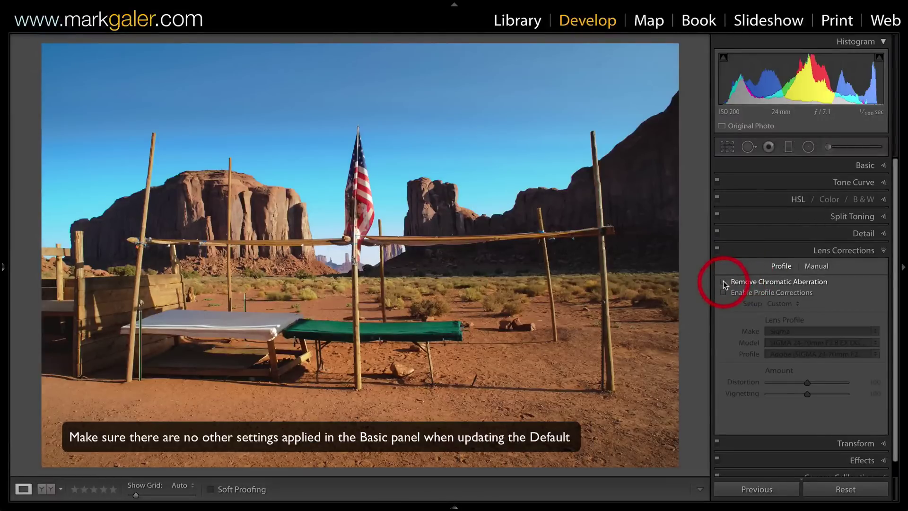
pyautogui.click(723, 282)
pyautogui.click(722, 292)
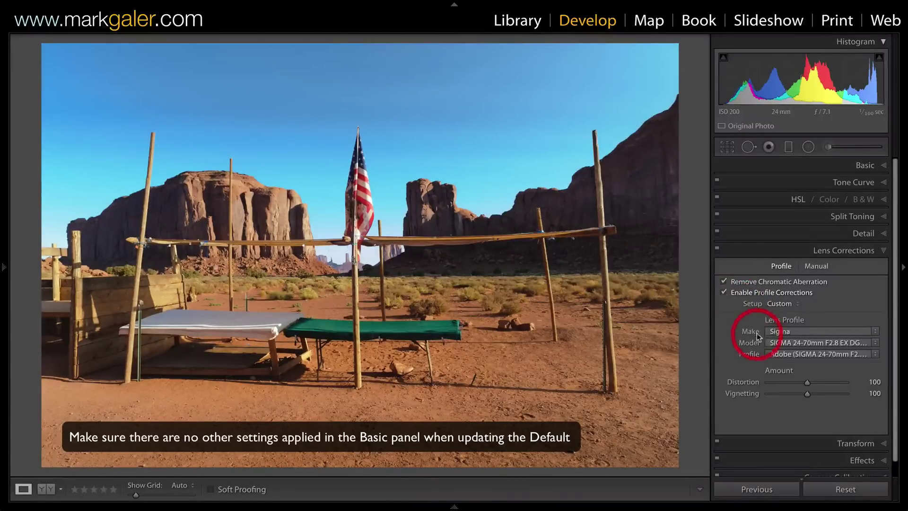
pyautogui.click(757, 299)
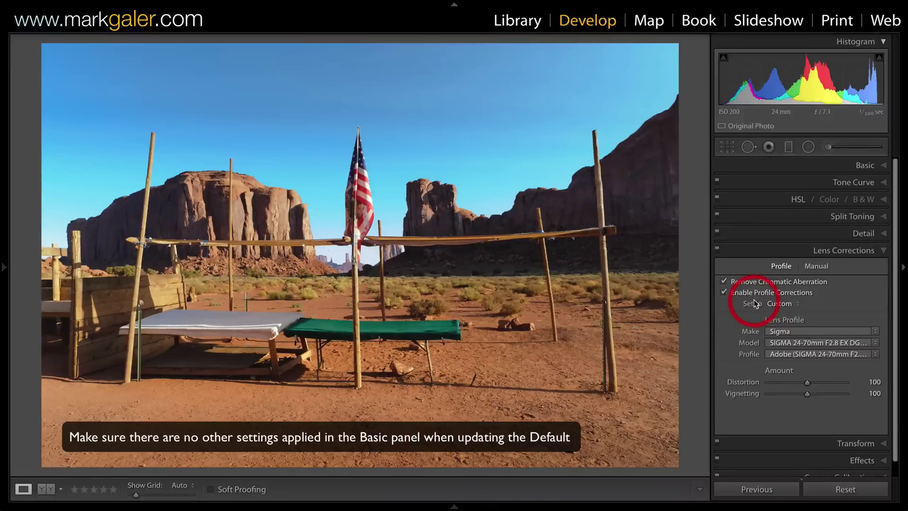
pyautogui.press('alt')
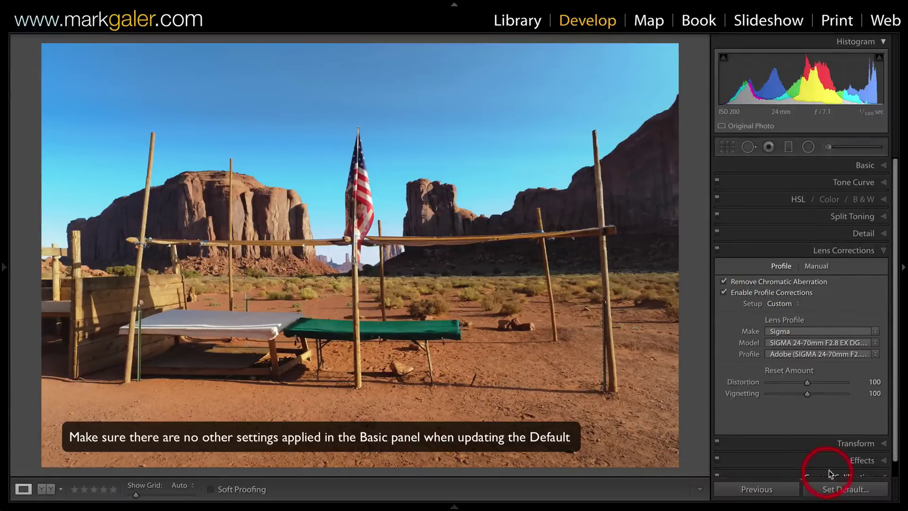
# - Update the Nikon D700 raw defaults to the current settings and reset the photo to them
pyautogui.click(835, 490)
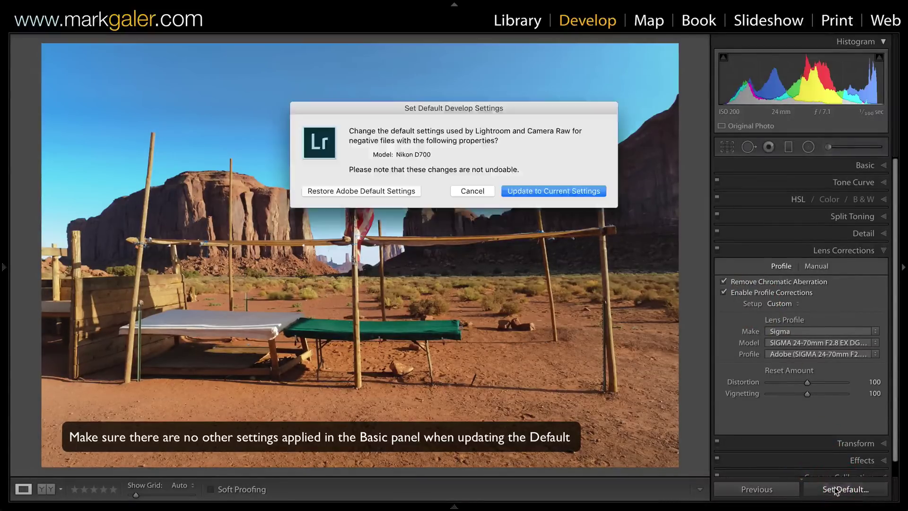
pyautogui.click(529, 191)
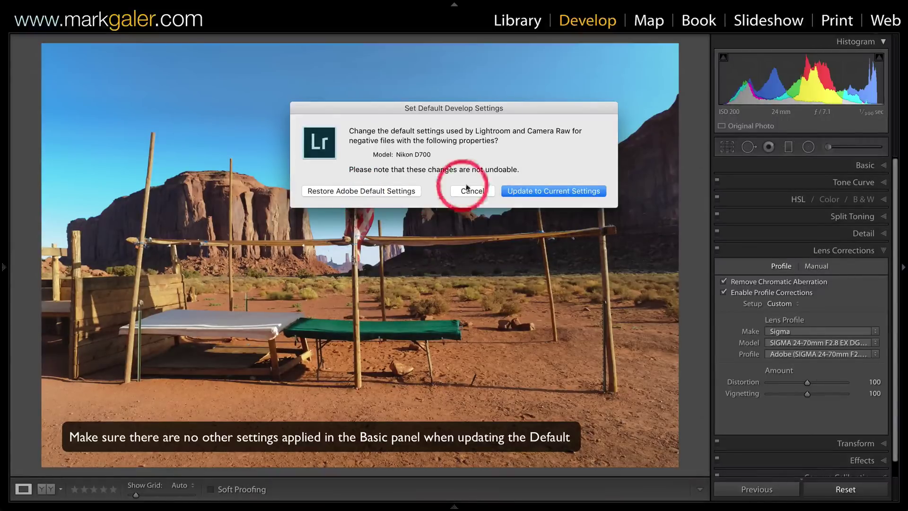
pyautogui.click(524, 190)
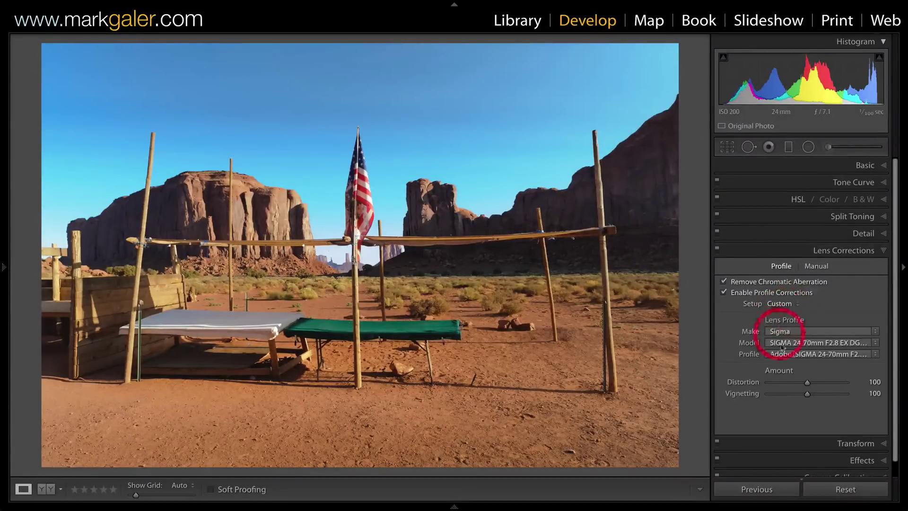
pyautogui.click(845, 489)
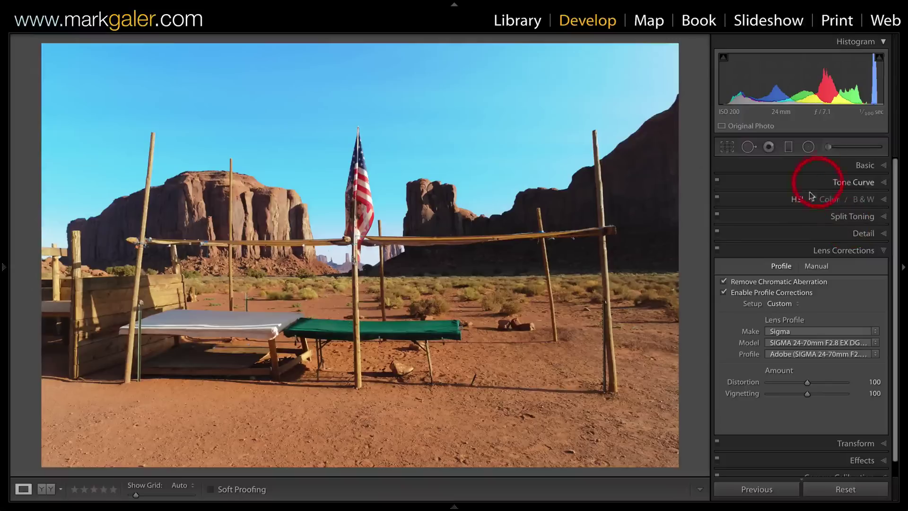
# - Restore Adobe's default develop settings for this camera and advance to the portrait photo
pyautogui.click(801, 251)
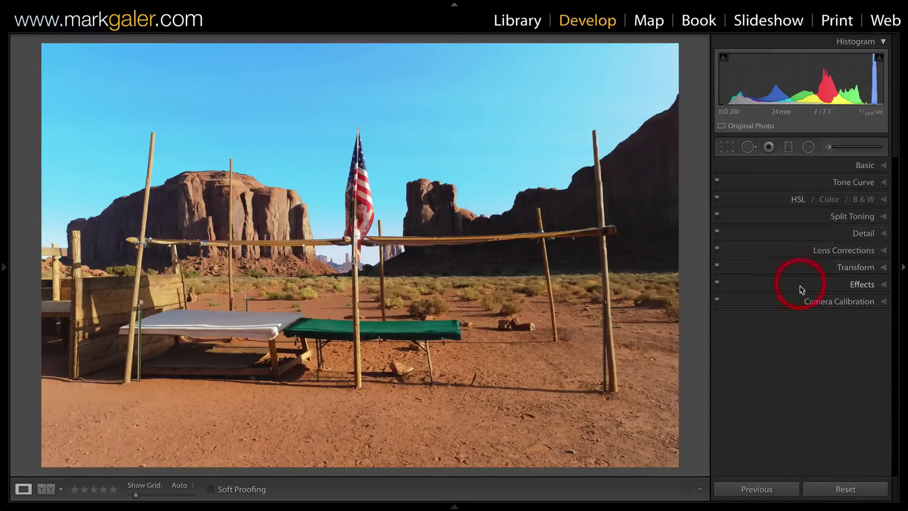
pyautogui.click(795, 299)
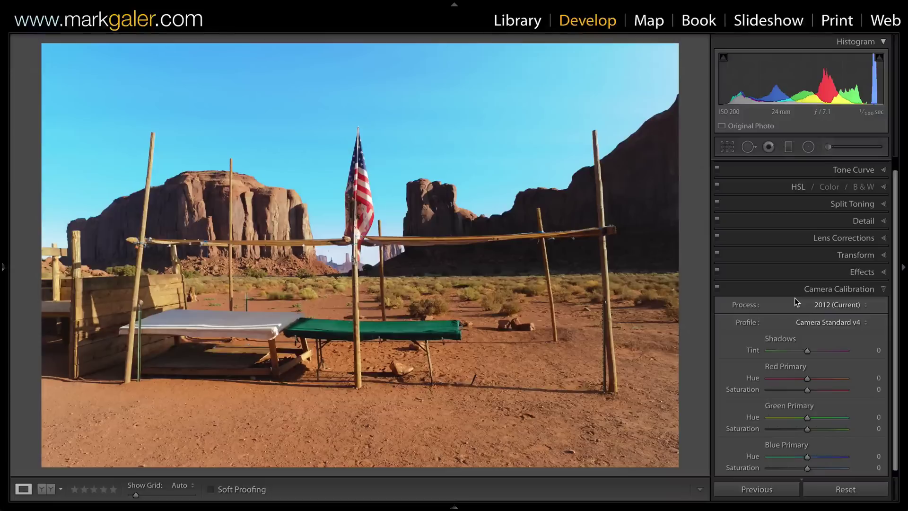
pyautogui.press('alt')
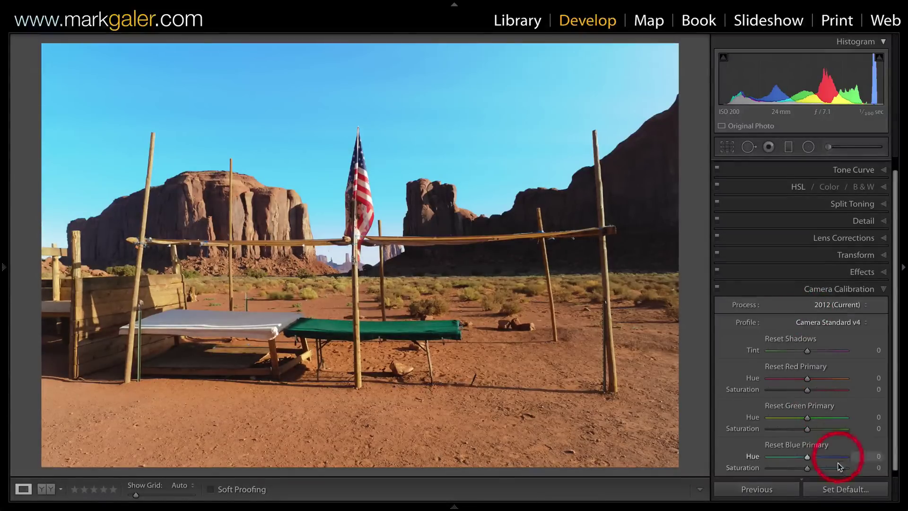
pyautogui.click(835, 489)
pyautogui.click(329, 191)
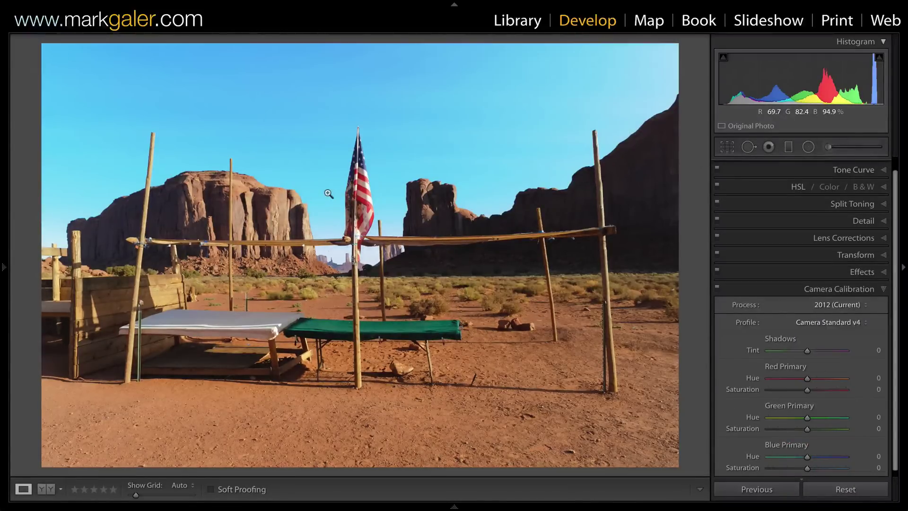
pyautogui.press('Right')
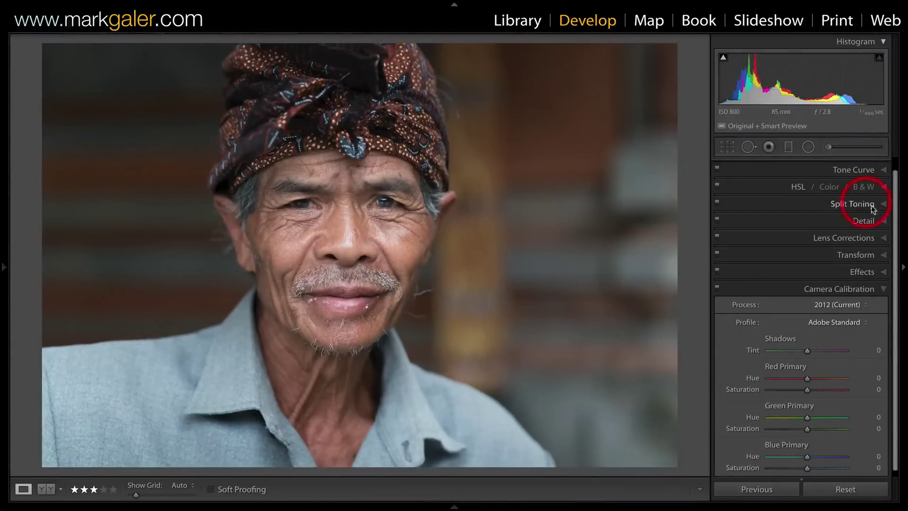
# - Choose Camera Standard from the portrait's Camera Calibration profile list
pyautogui.scroll(1, 895, 180)
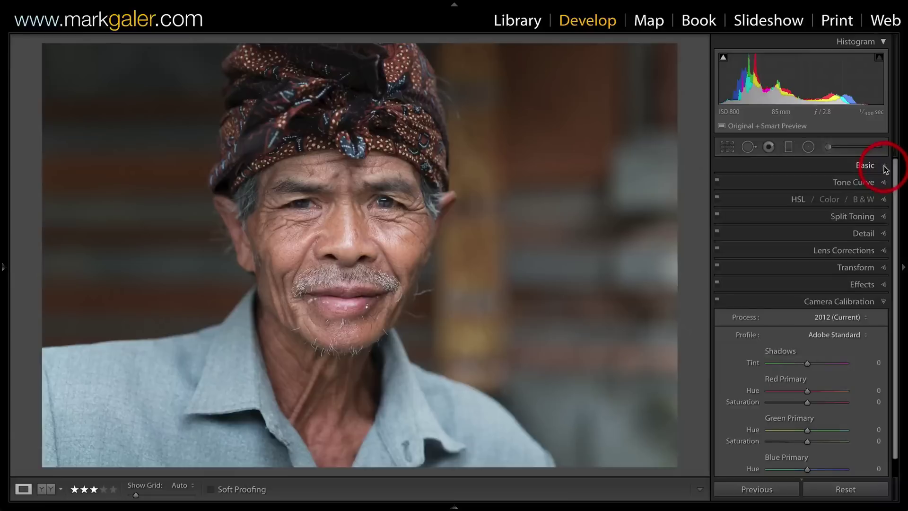
pyautogui.click(882, 165)
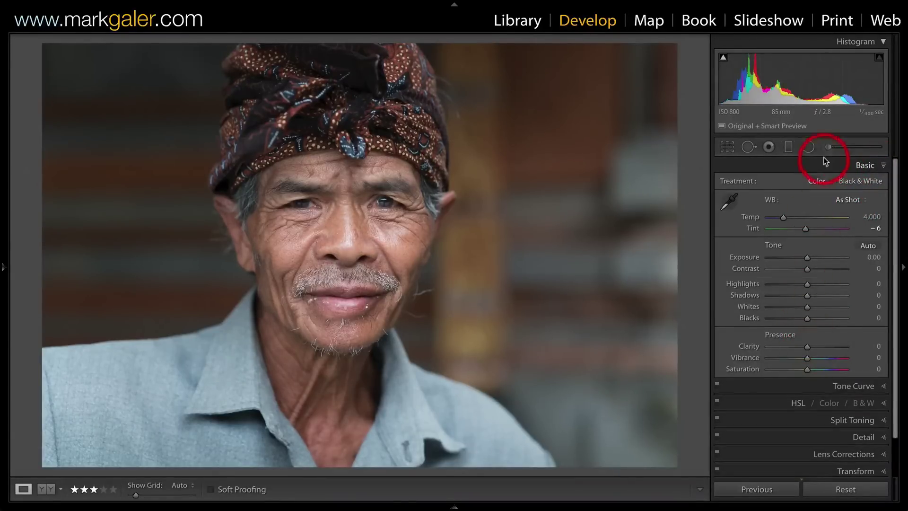
pyautogui.click(883, 166)
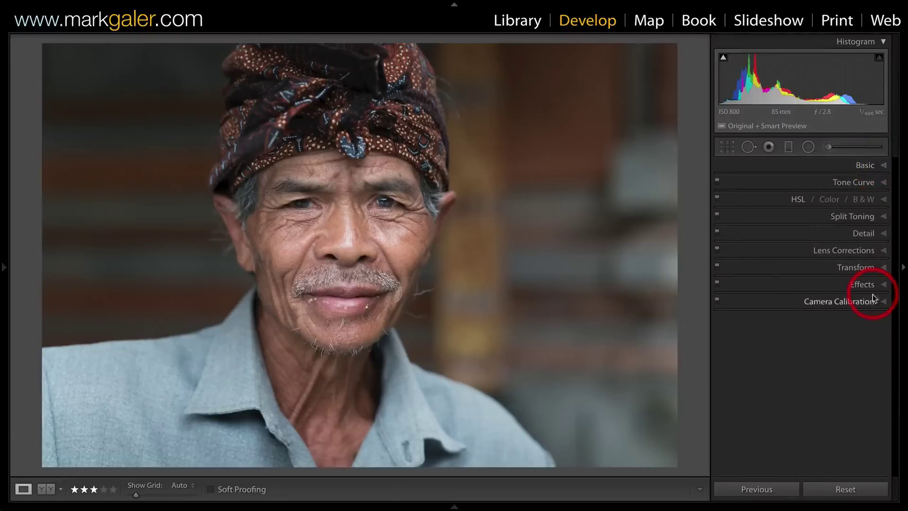
pyautogui.click(884, 303)
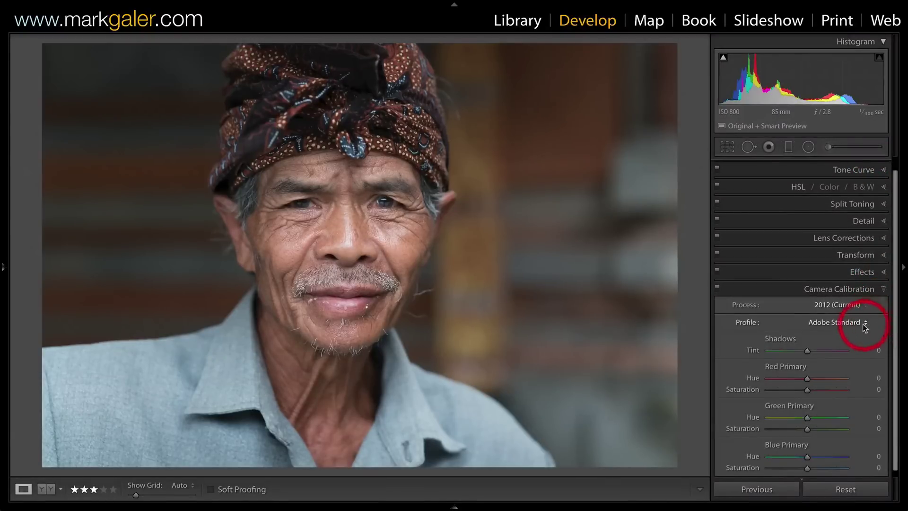
pyautogui.click(864, 322)
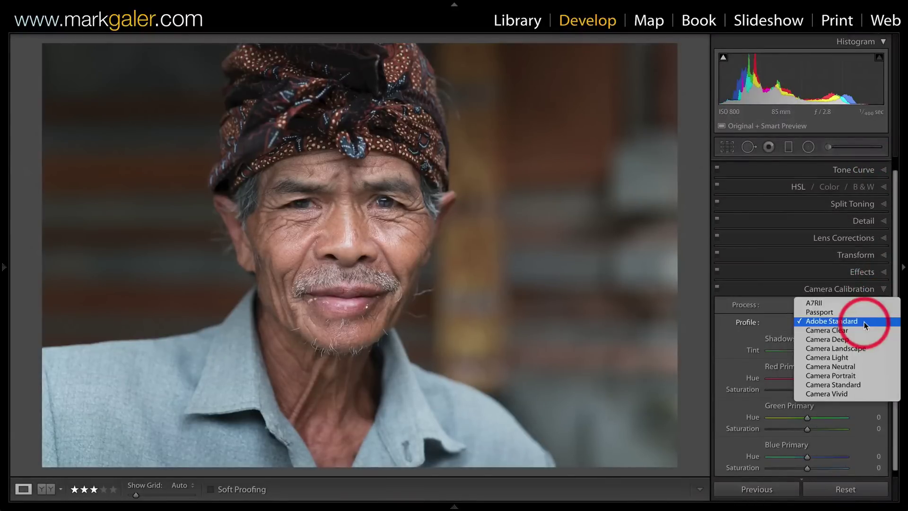
pyautogui.click(847, 384)
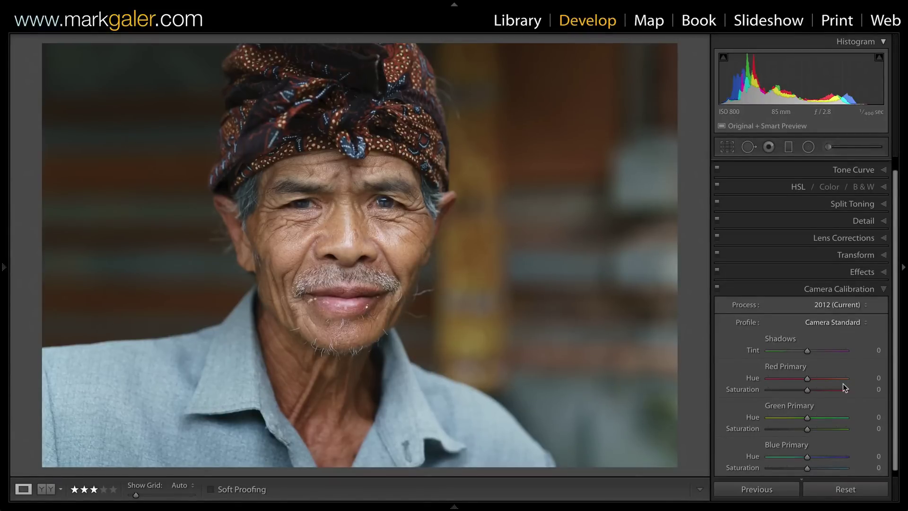
# - Pick the custom A7RII profile from the Camera Calibration profile list
pyautogui.press('Right')
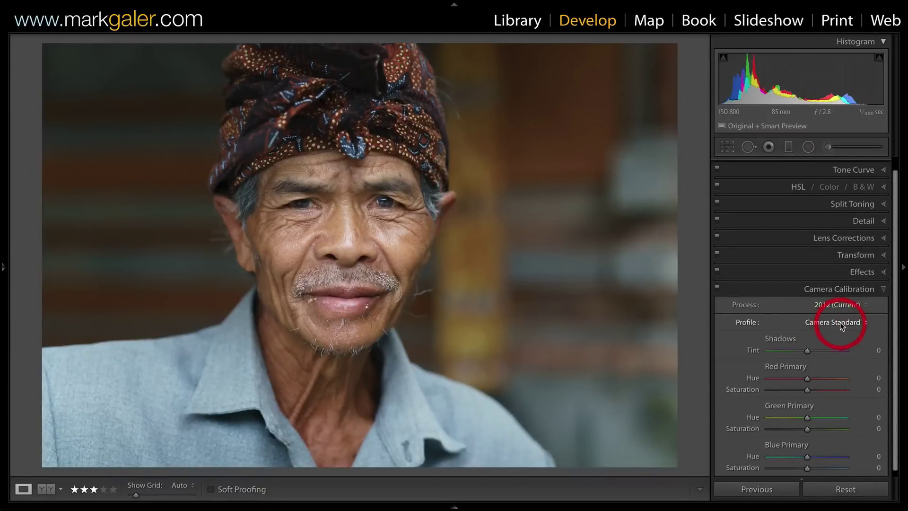
pyautogui.click(847, 322)
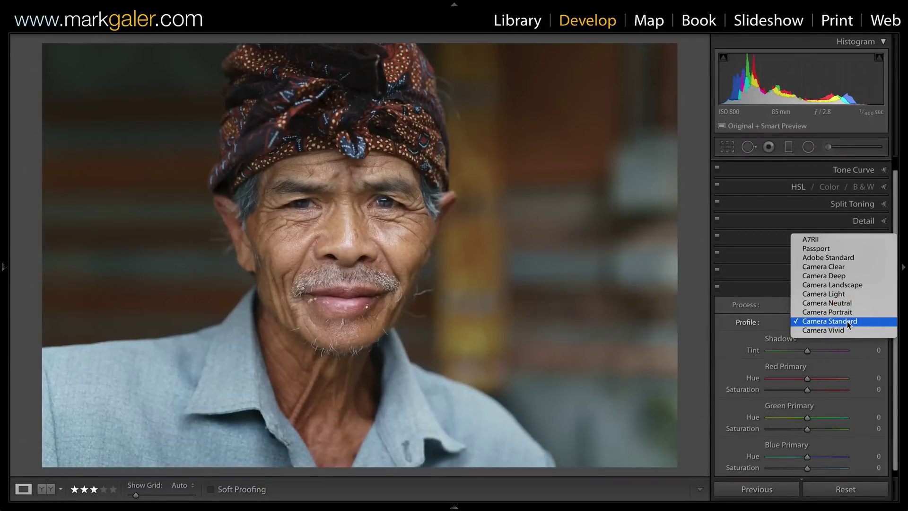
pyautogui.click(814, 240)
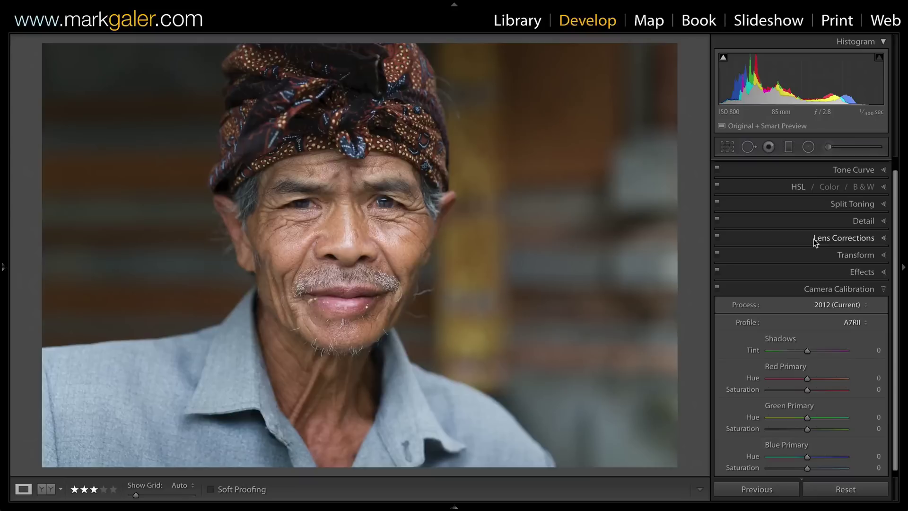